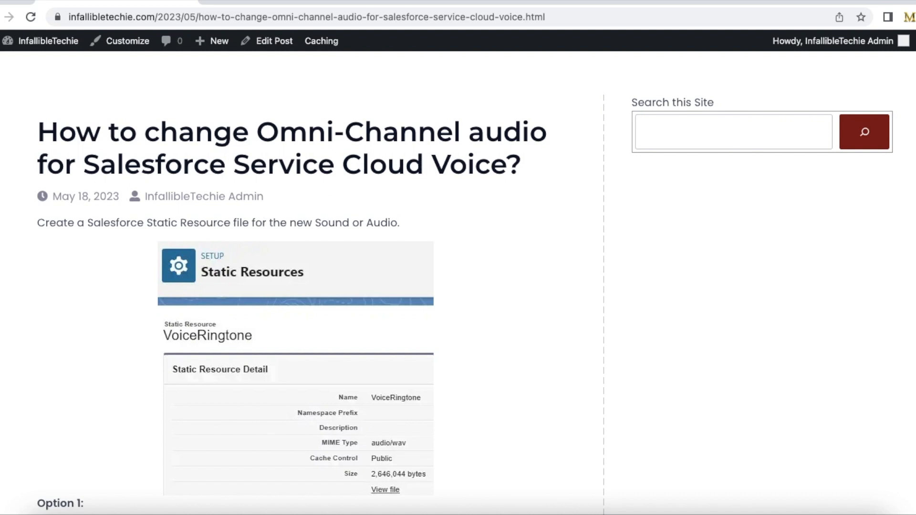
scroll(795, 258, down, 2)
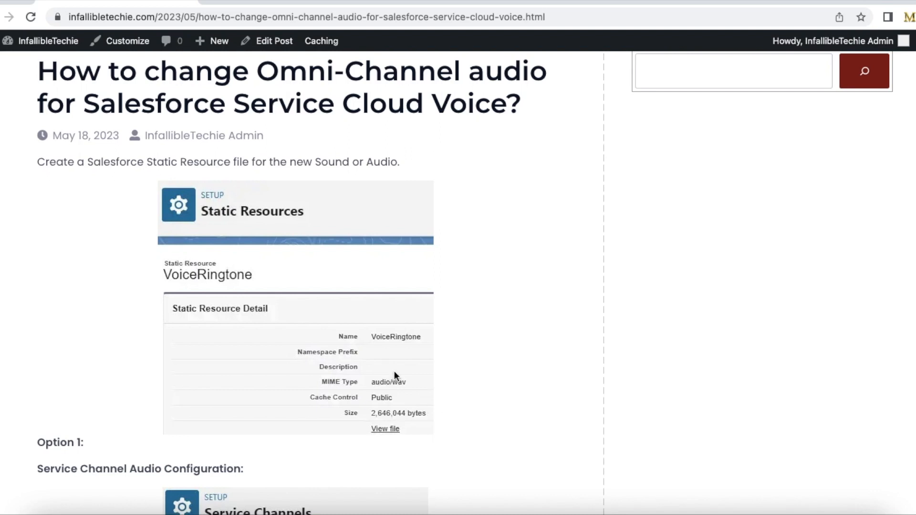
scroll(458, 287, down, 5)
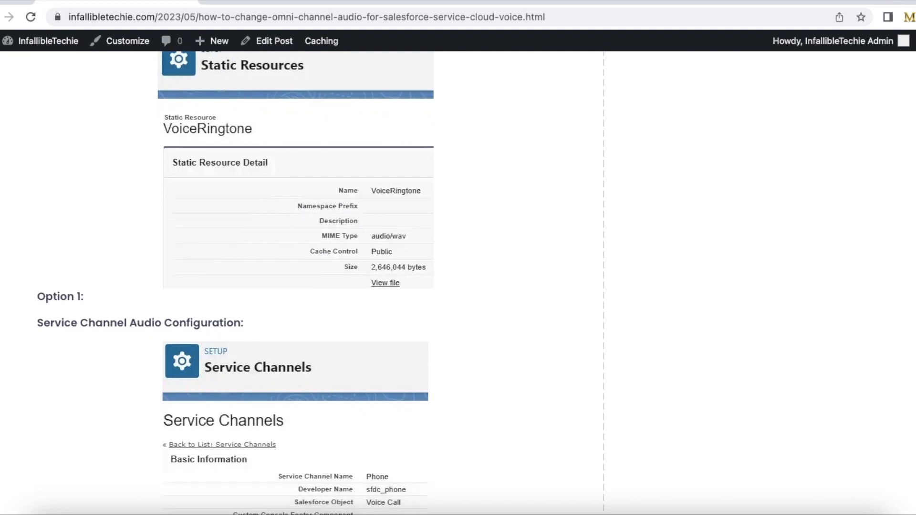
scroll(459, 287, down, 1)
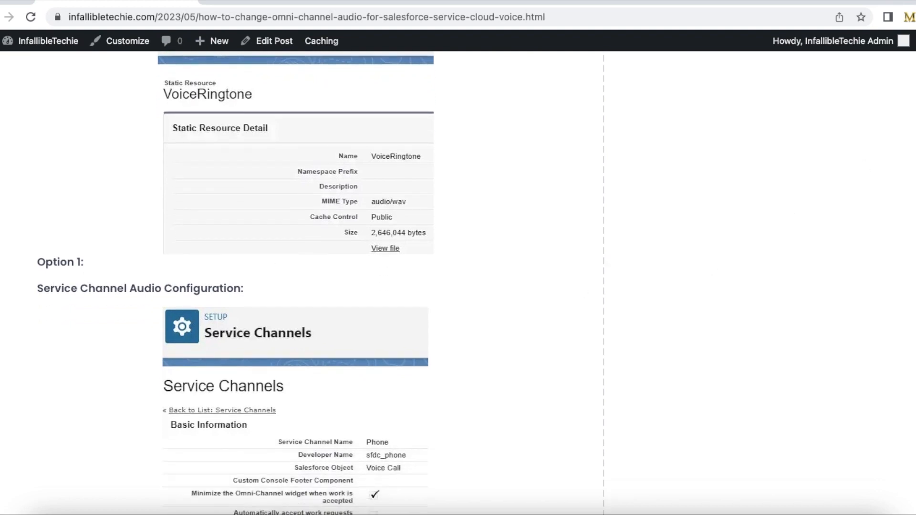
scroll(458, 287, down, 3)
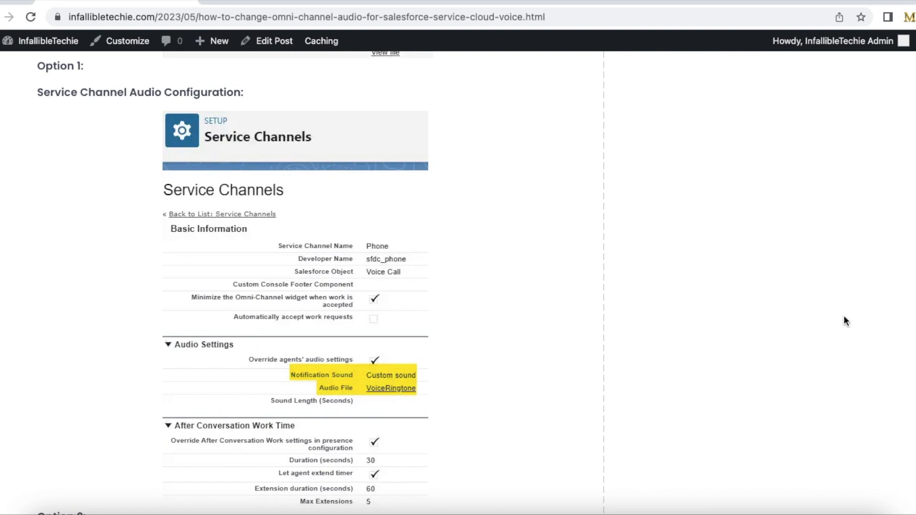
scroll(301, 287, up, 3)
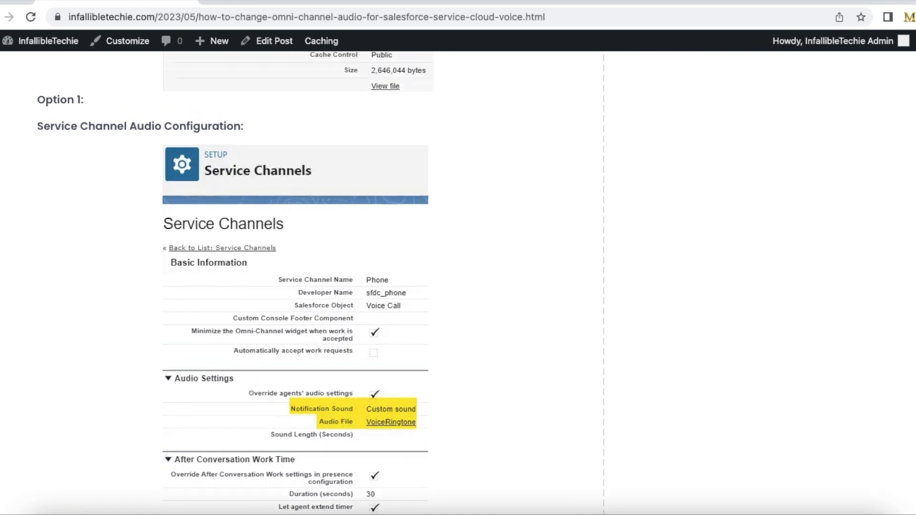
scroll(300, 287, up, 5)
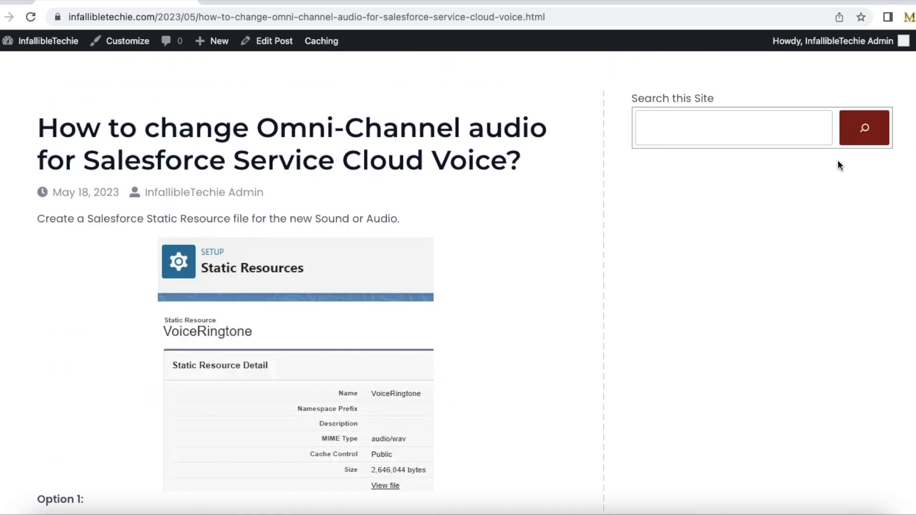
scroll(301, 287, down, 5)
scroll(301, 287, down, 2)
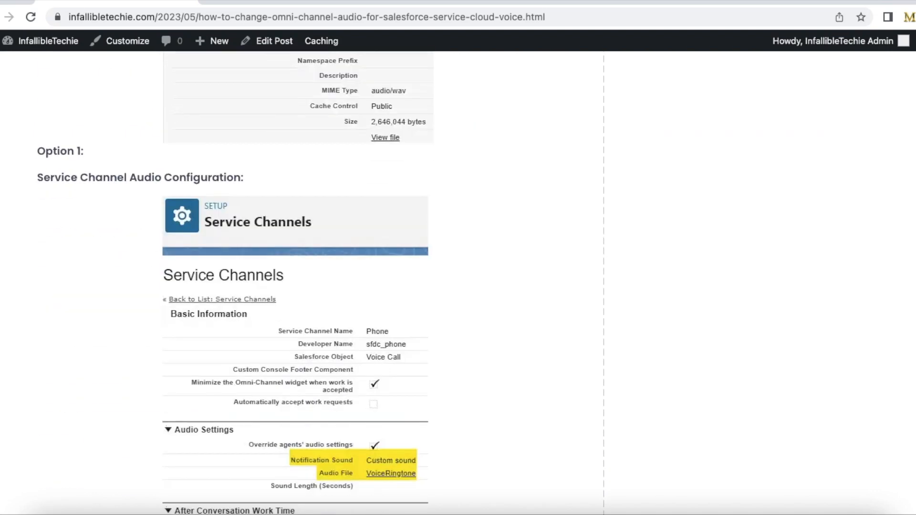
scroll(300, 286, down, 1)
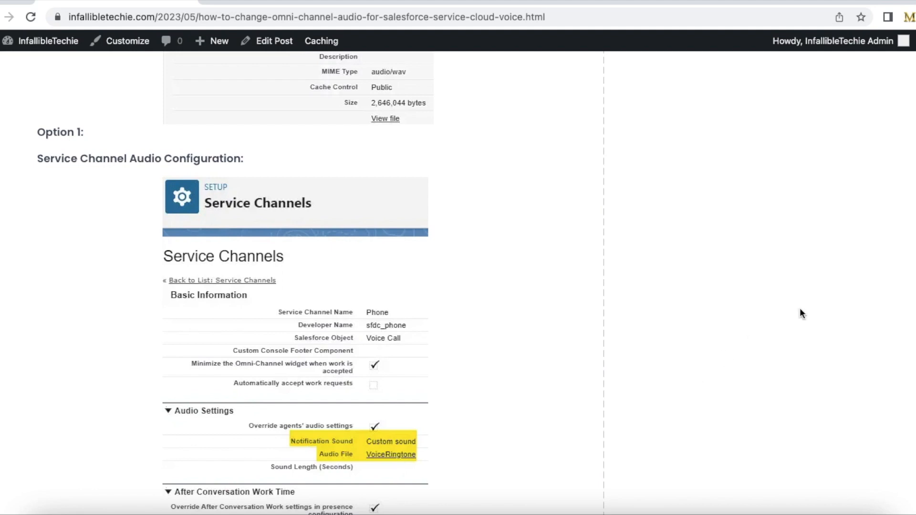
scroll(458, 286, down, 3)
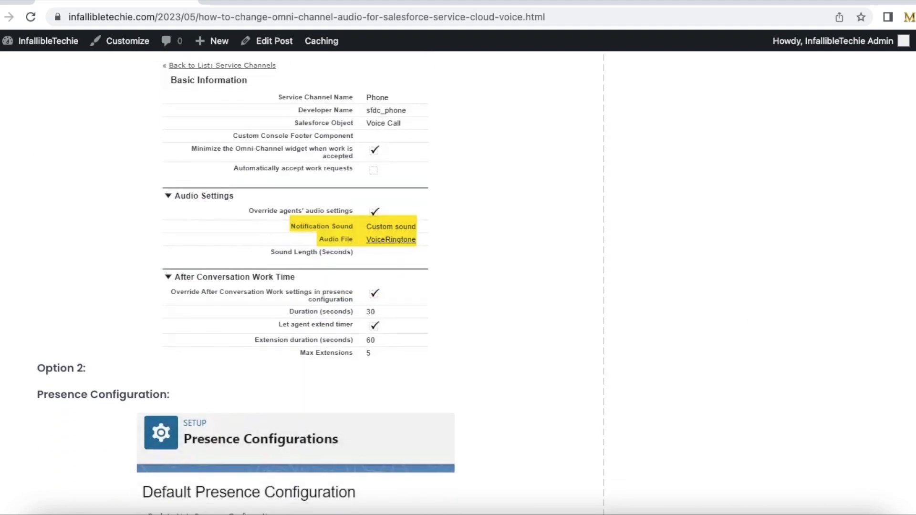
scroll(458, 286, down, 2)
scroll(459, 287, down, 2)
scroll(458, 286, down, 1)
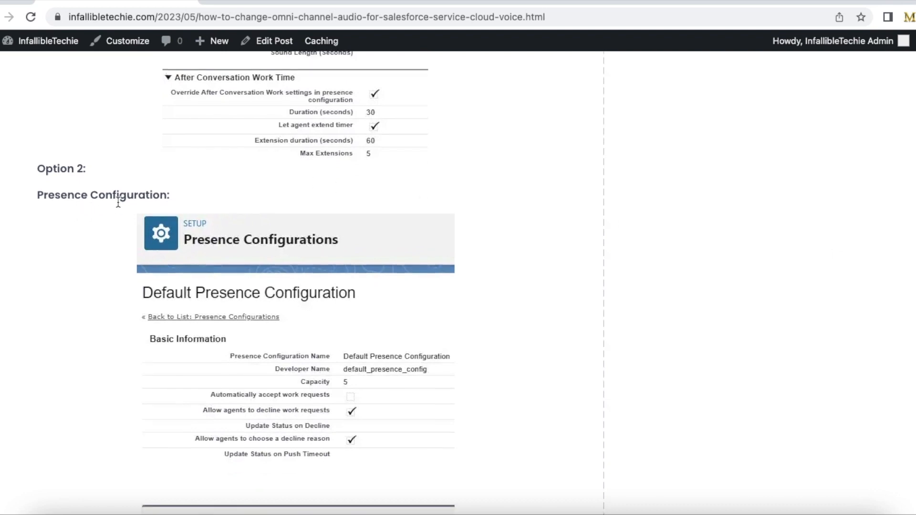
scroll(459, 287, down, 5)
scroll(458, 286, down, 3)
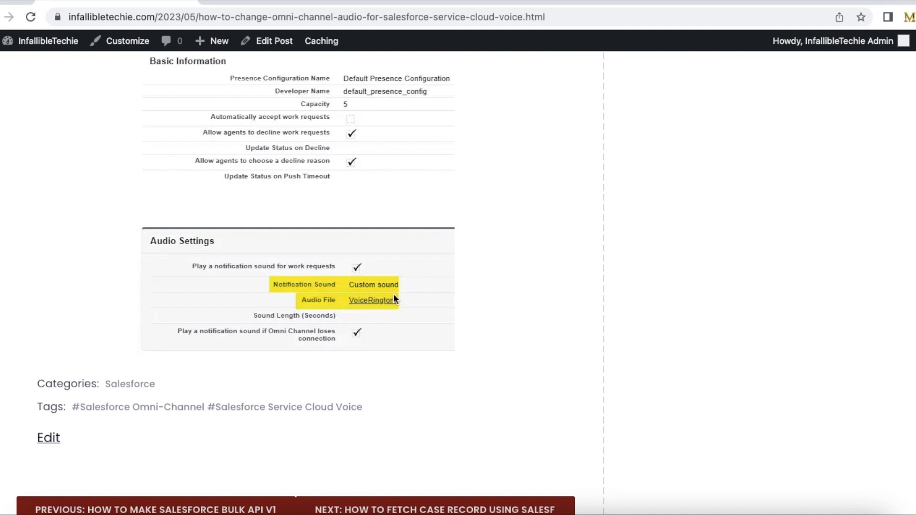
scroll(571, 208, up, 8)
scroll(570, 207, up, 1)
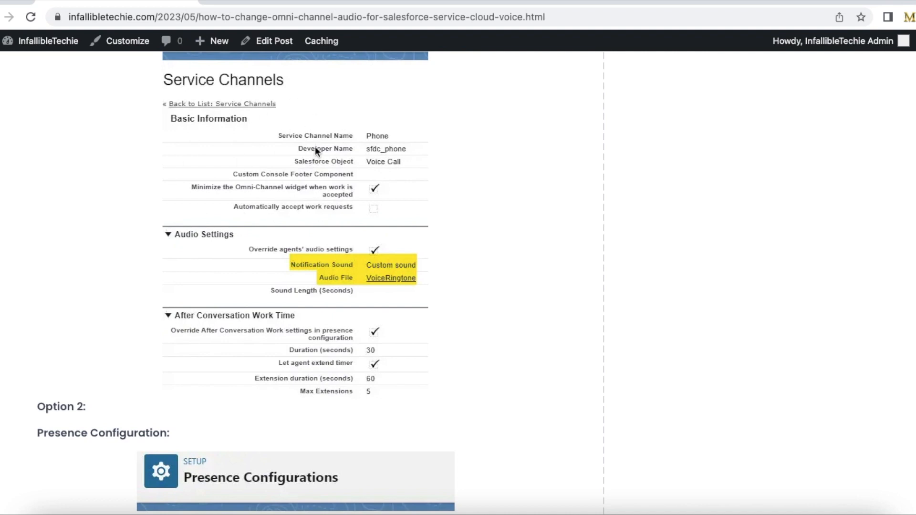
scroll(787, 201, up, 2)
scroll(788, 201, up, 3)
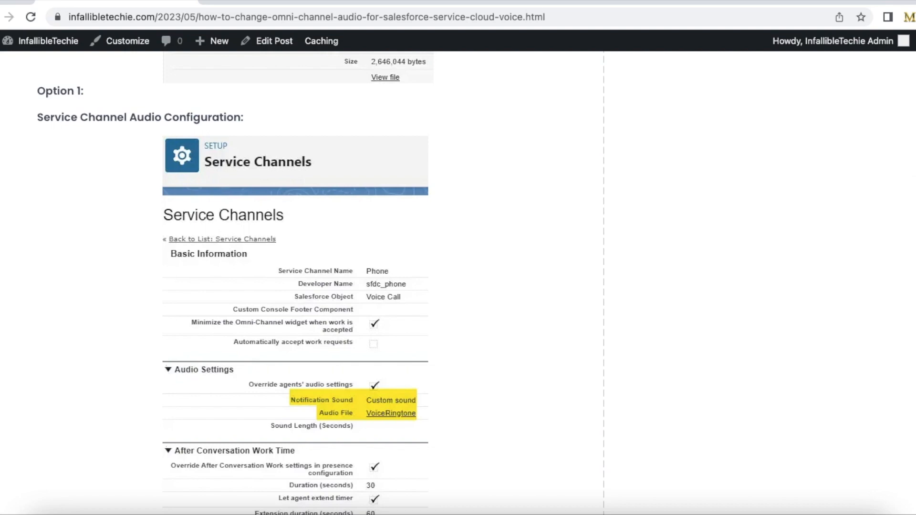
scroll(320, 242, down, 4)
scroll(321, 242, down, 3)
scroll(320, 242, down, 2)
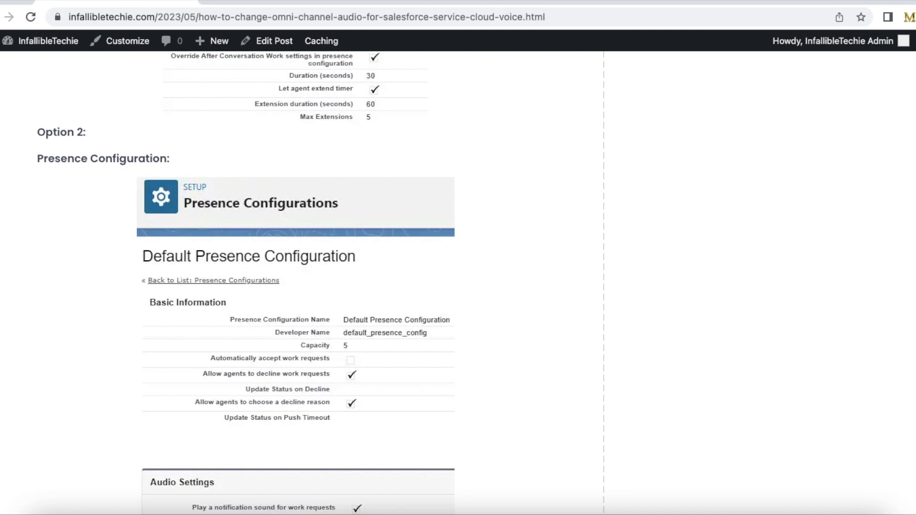
scroll(772, 281, down, 2)
scroll(654, 354, down, 2)
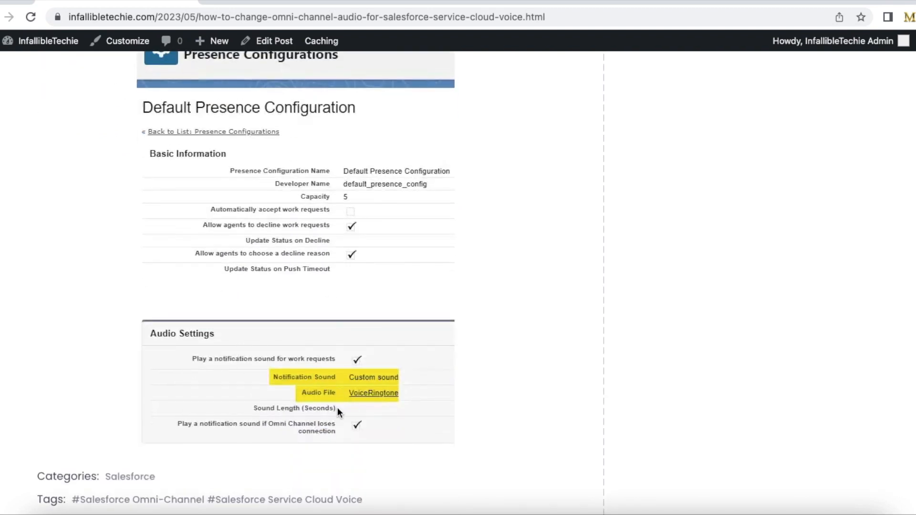